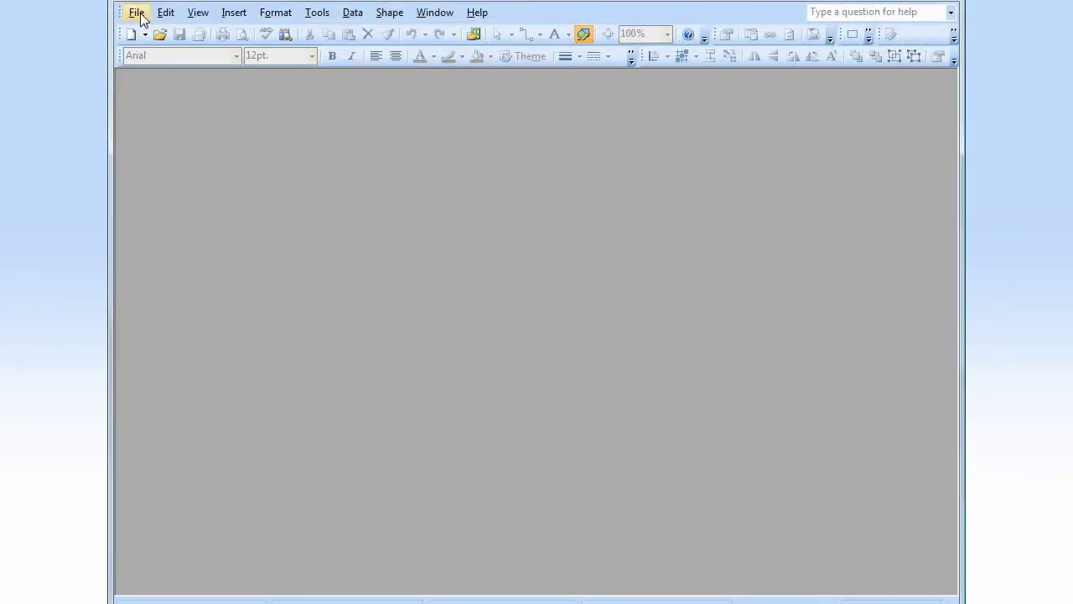
- Start a new Web Site Map drawing in US units
mouse_move(160, 31)
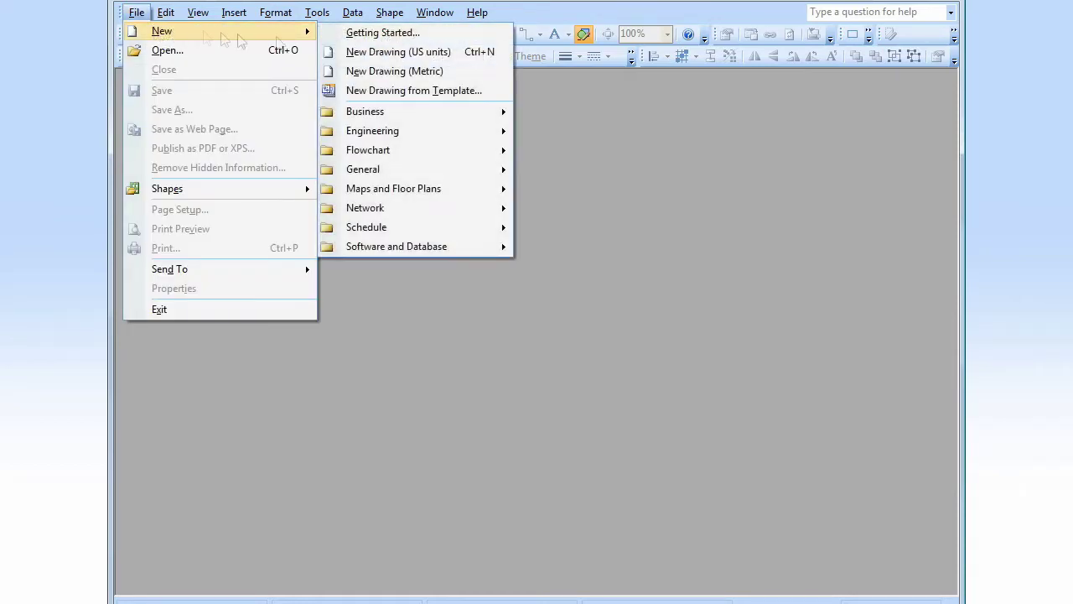
mouse_move(424, 214)
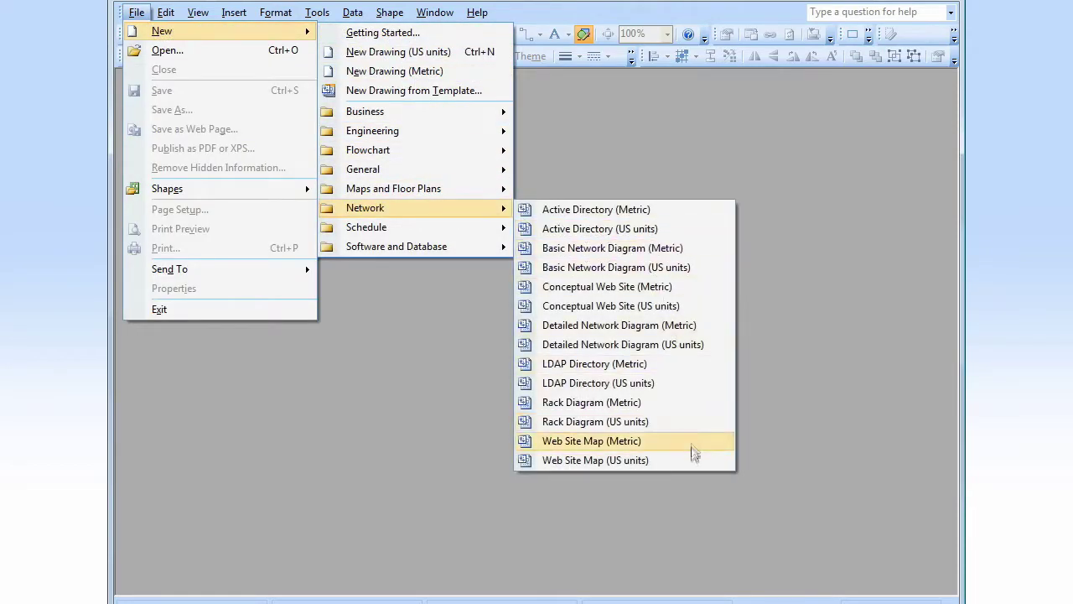
left_click(694, 462)
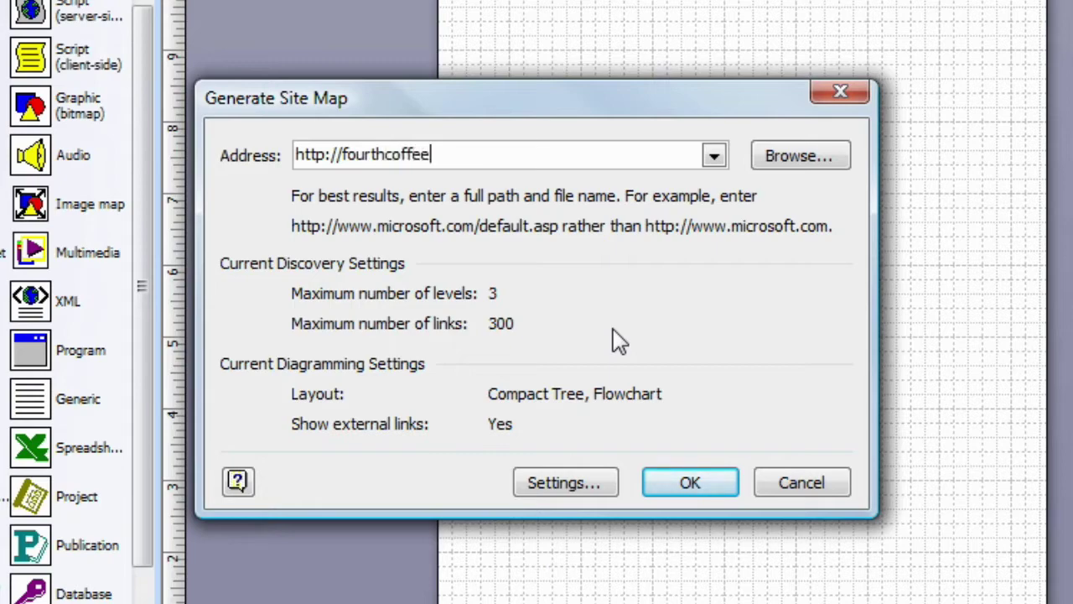
left_click(568, 484)
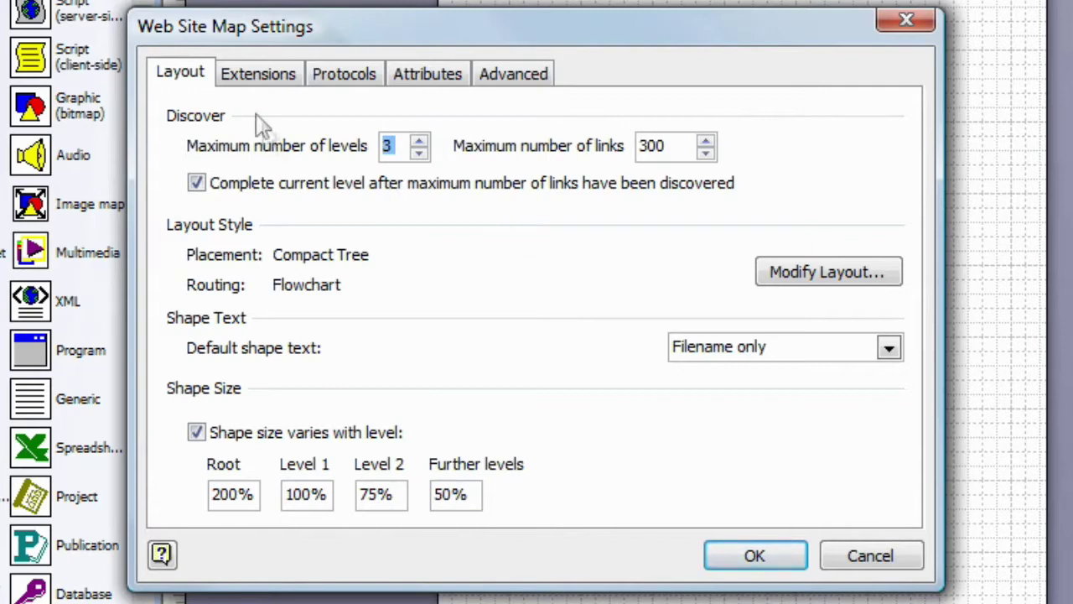
left_click(265, 81)
left_click(352, 81)
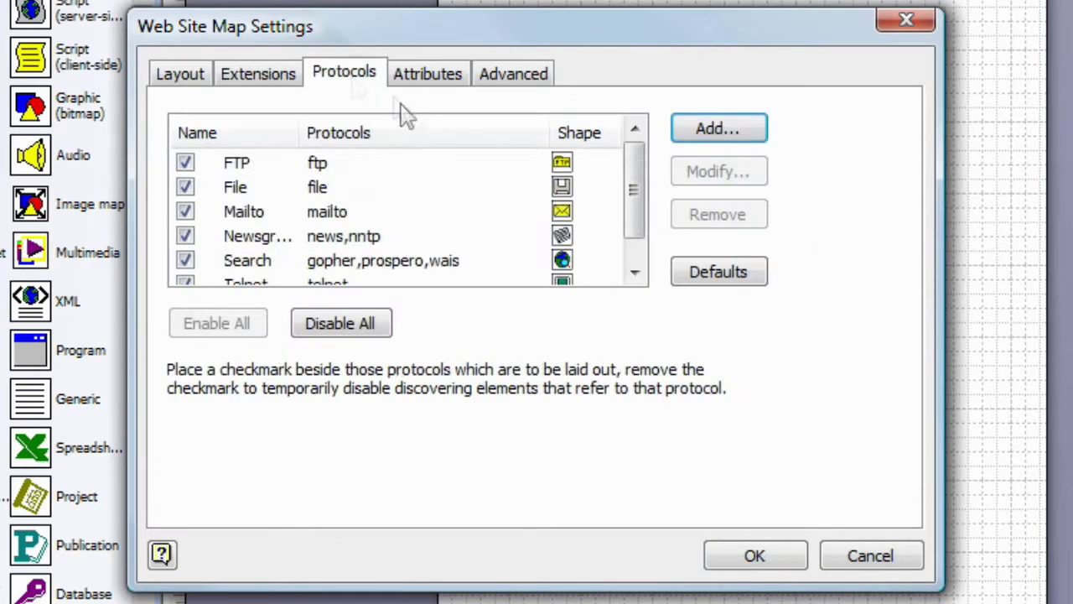
left_click(440, 79)
left_click(521, 77)
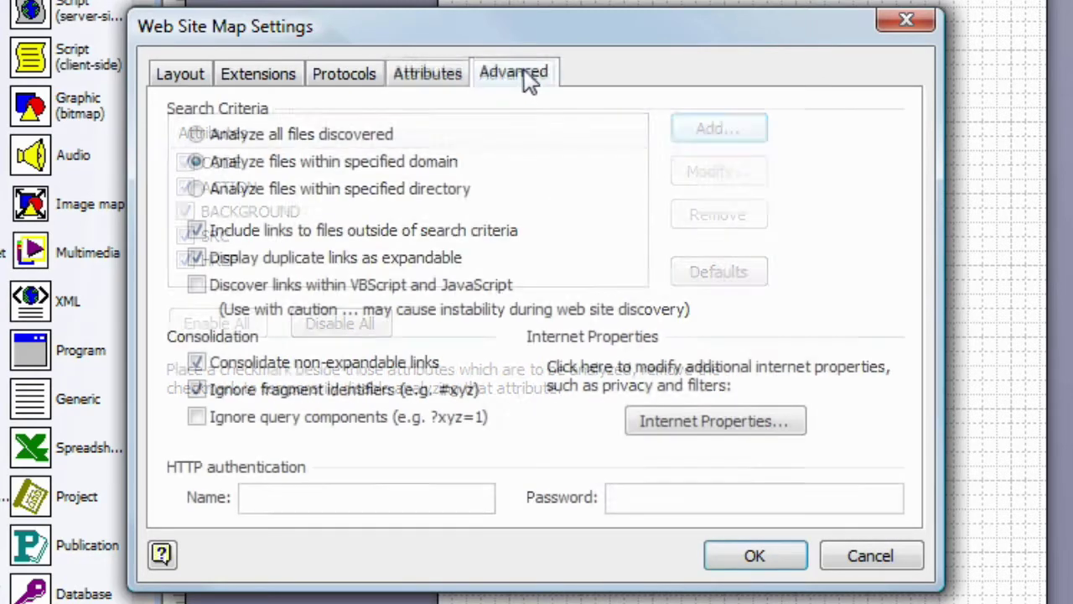
left_click(870, 560)
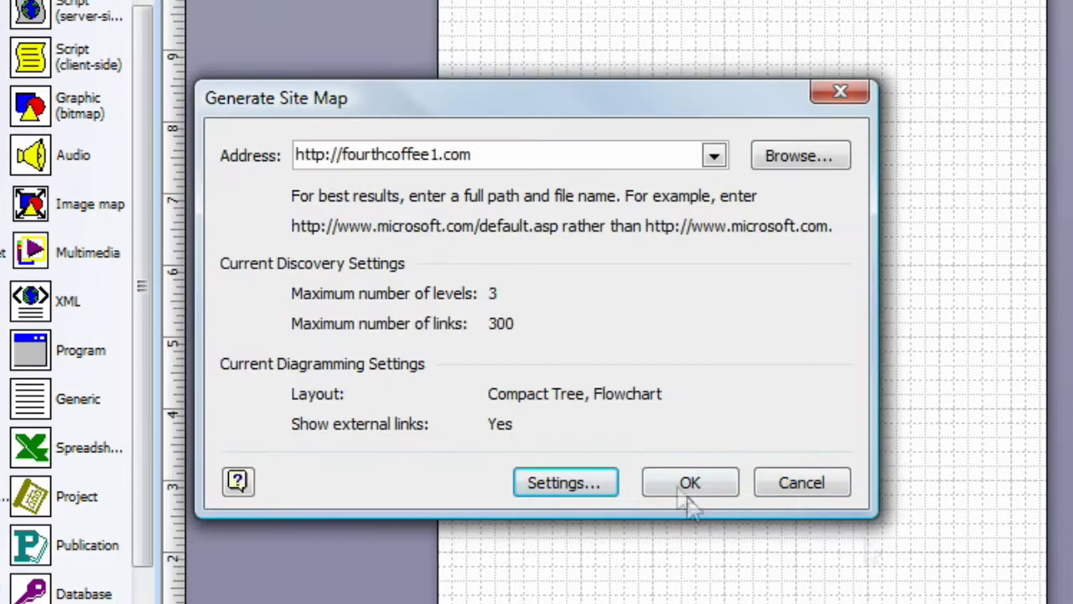
left_click(699, 482)
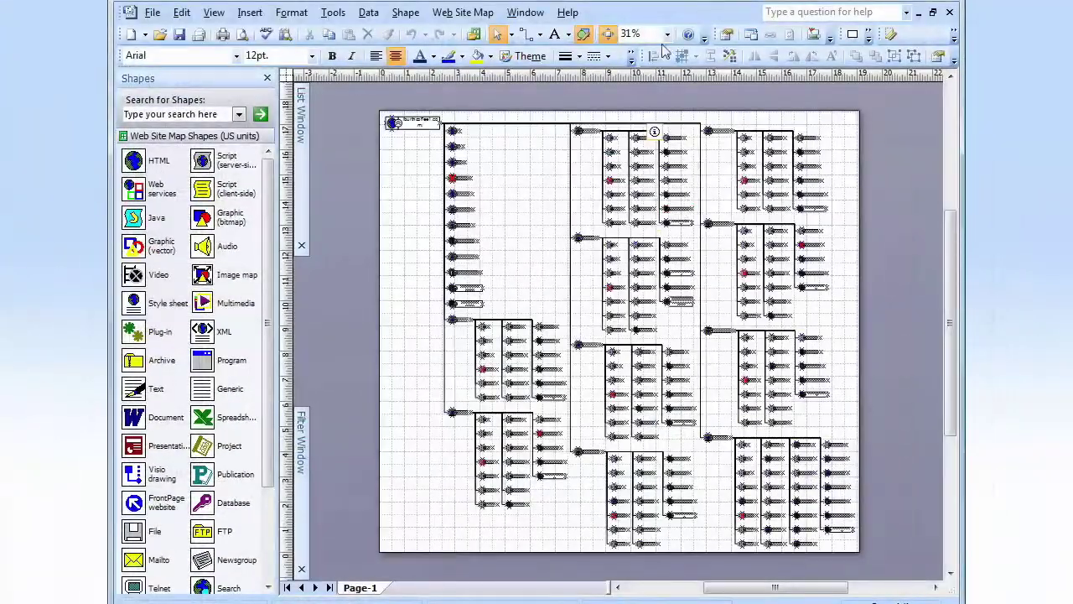
- Fit the map to page width, then zoom into the lower-middle area around _contactus.aspx and Document Links
left_click(669, 35)
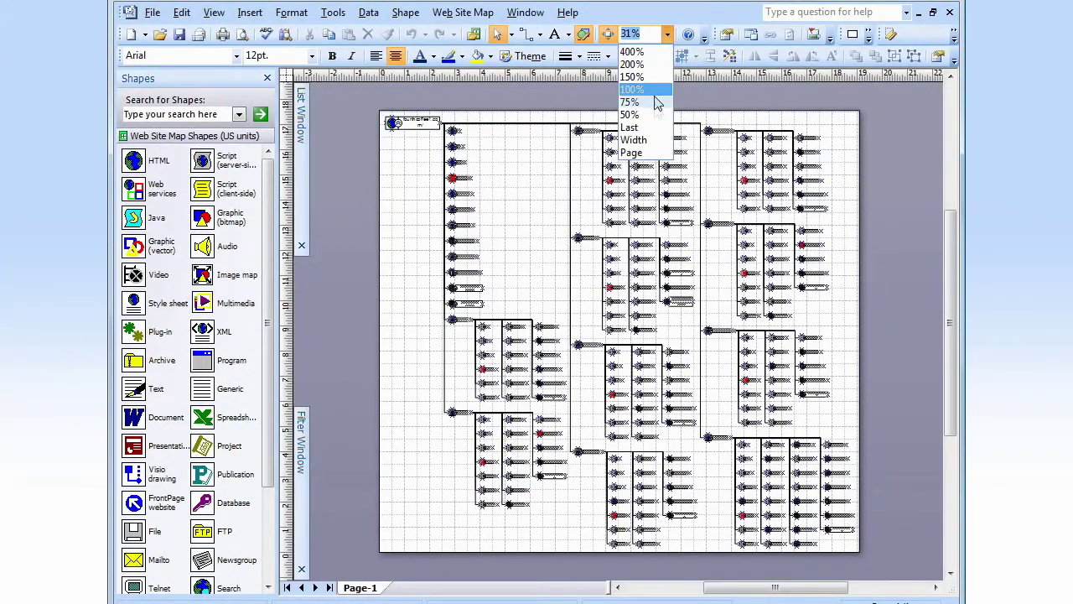
left_click(639, 140)
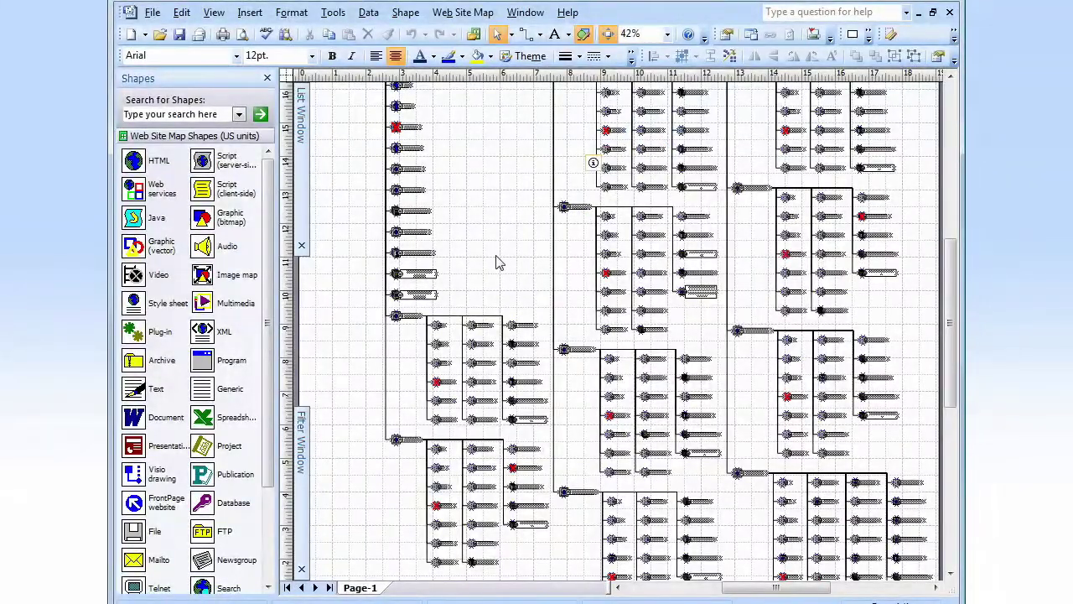
left_click_drag(486, 437, 623, 577)
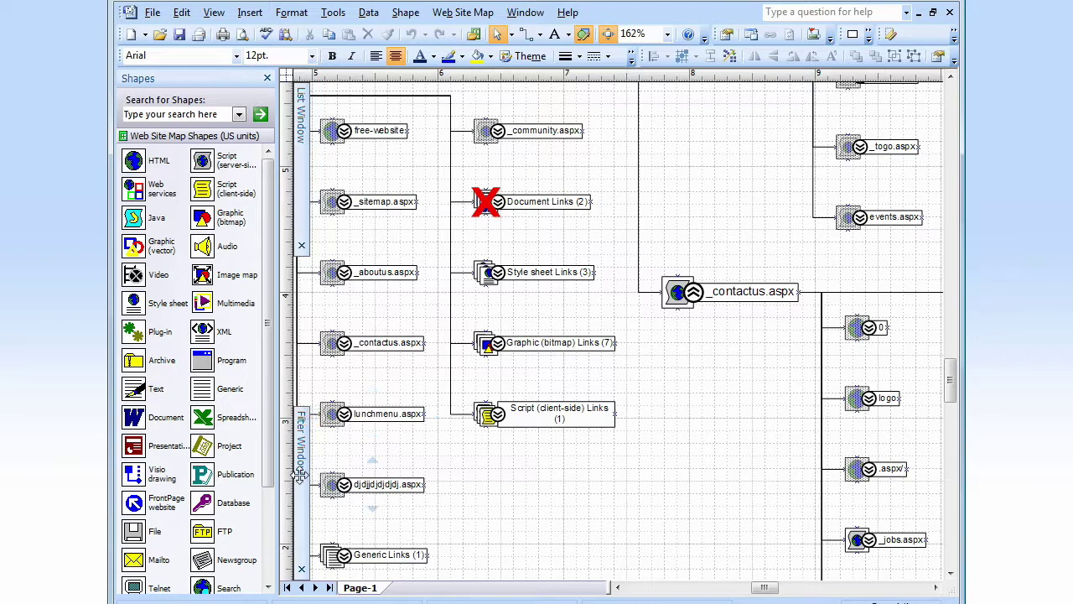
- Expand Document in the Filter Window and the root and _community.aspx nodes in the List Window
mouse_move(301, 474)
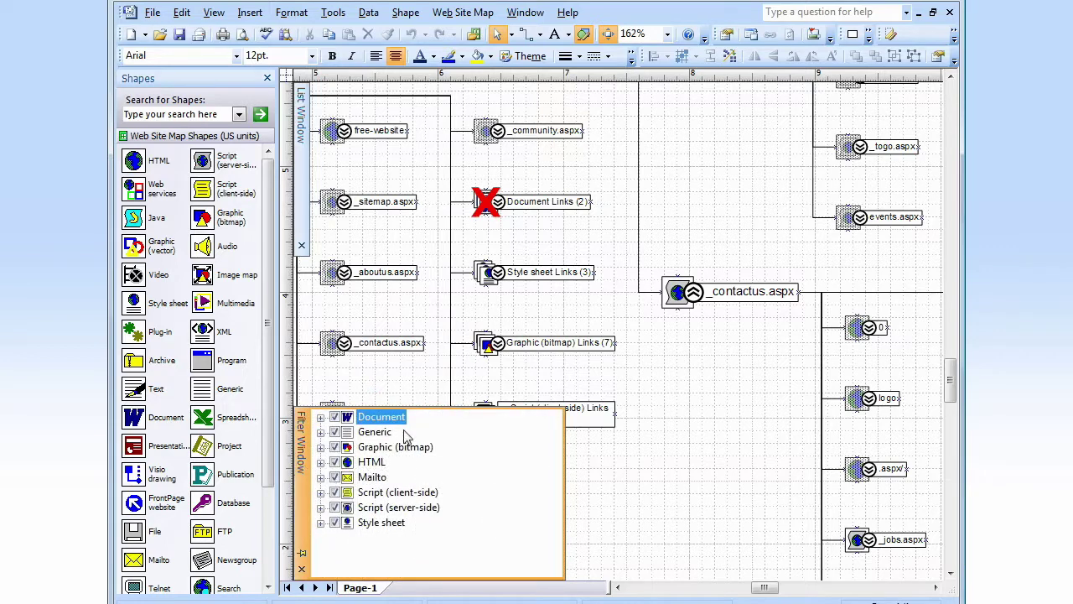
left_click(321, 416)
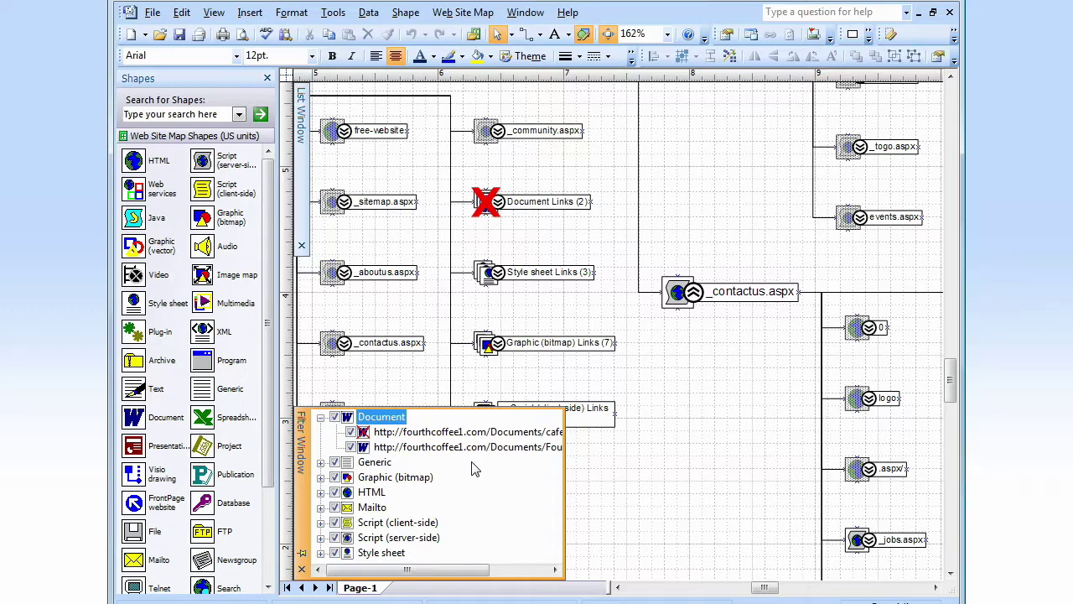
mouse_move(302, 179)
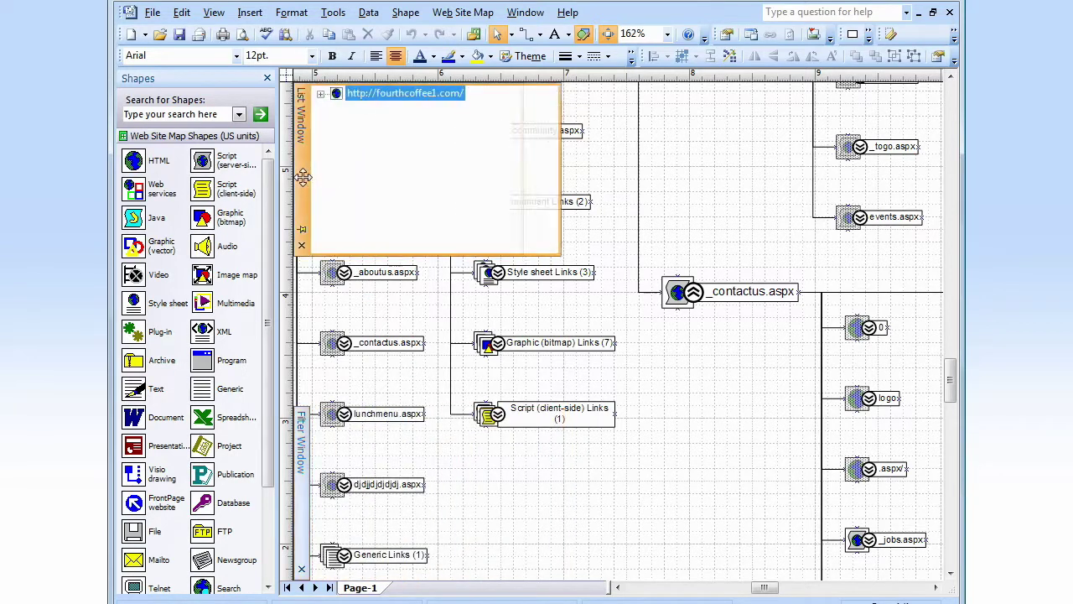
left_click(321, 95)
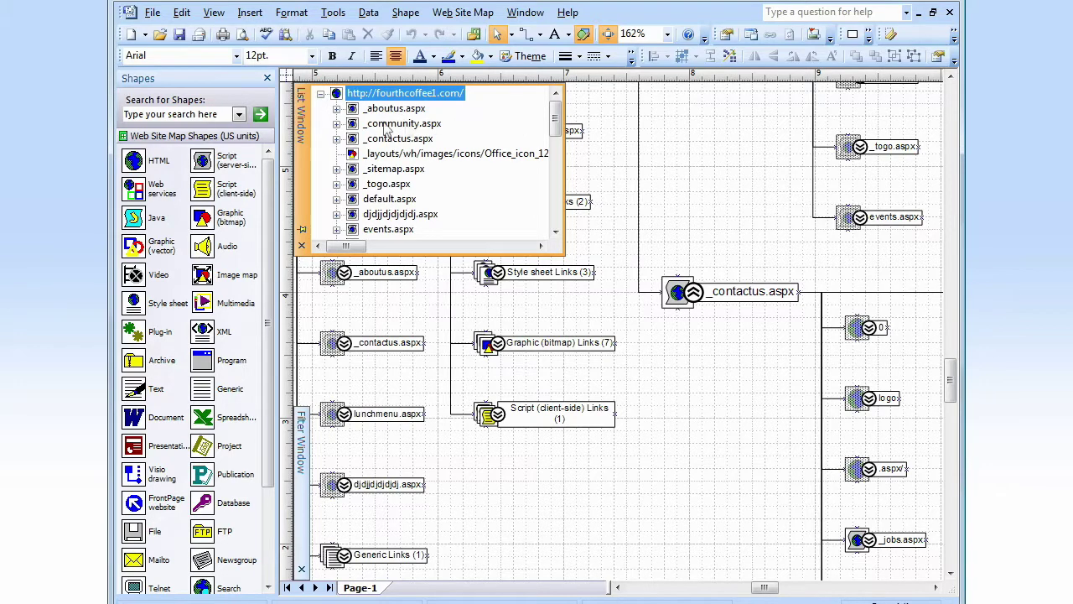
left_click(336, 124)
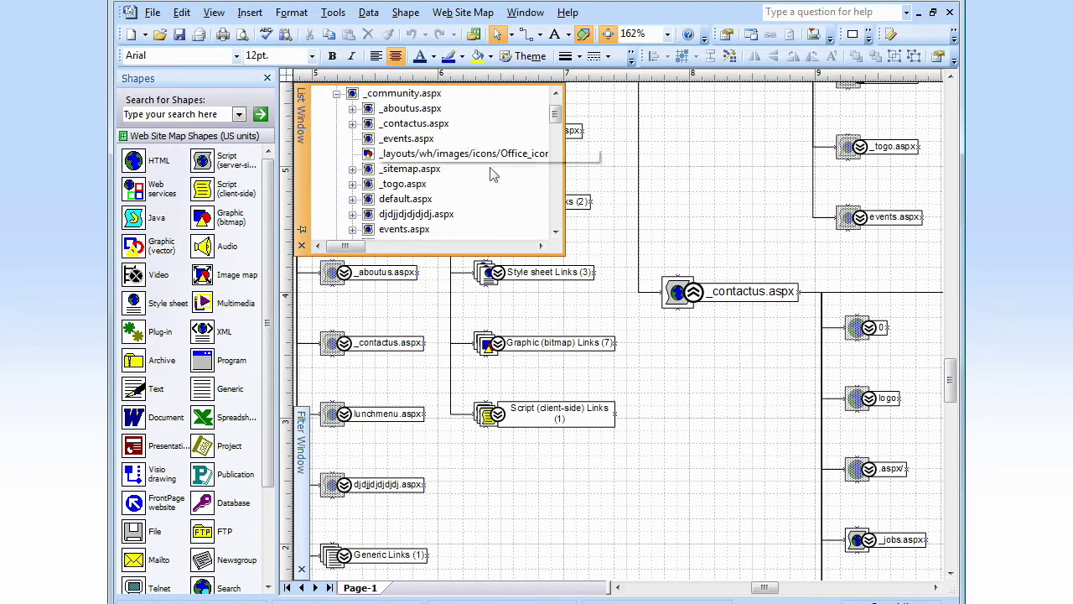
left_click(668, 36)
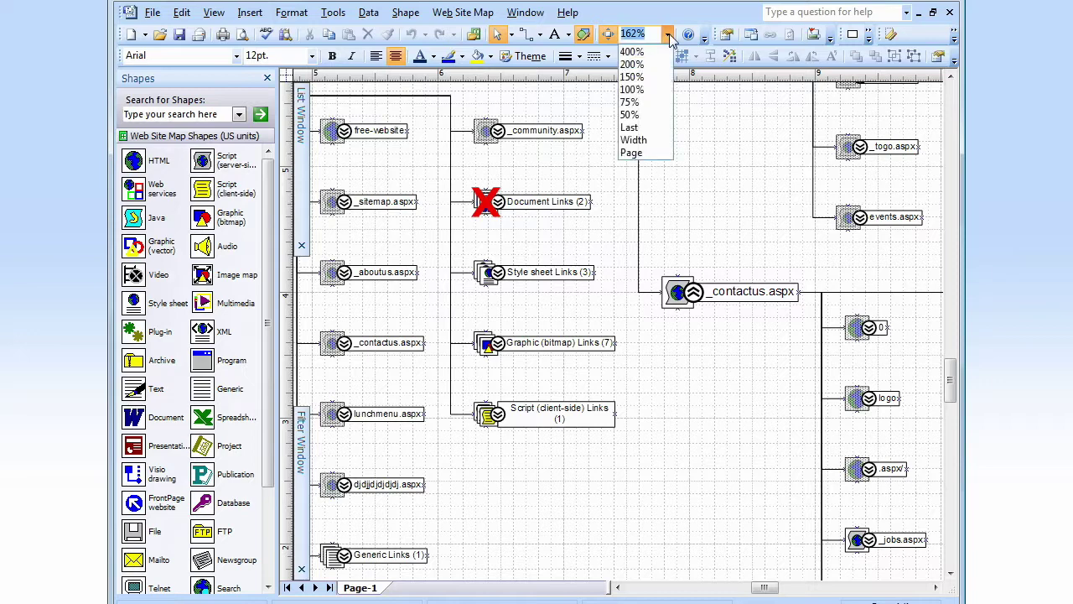
- Fit the map to page width and create a Page Centric View of _aboutus.aspx
left_click(633, 139)
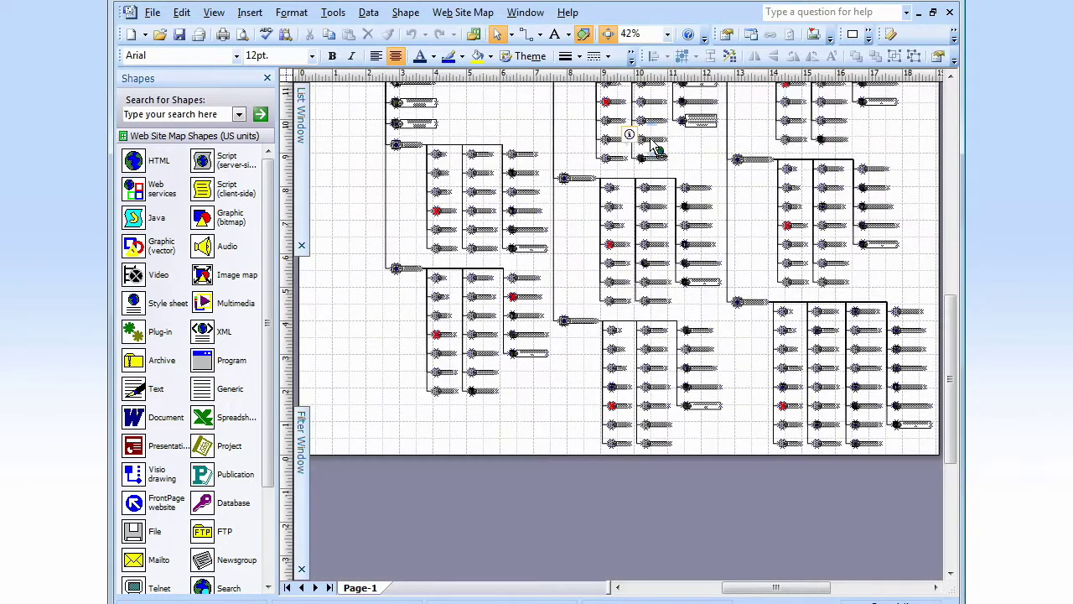
left_click(578, 176)
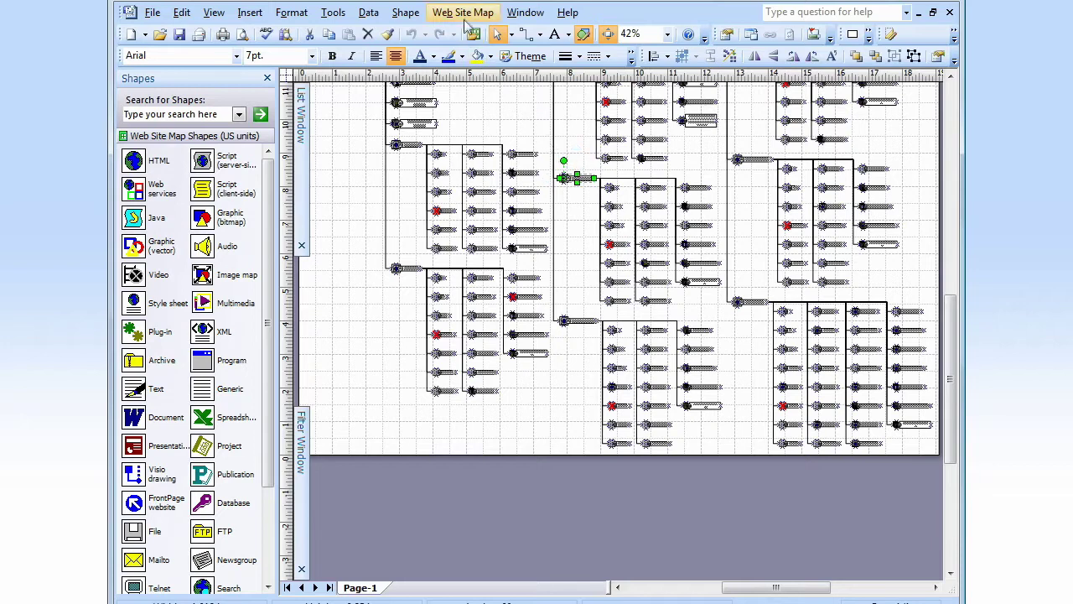
left_click(464, 14)
mouse_move(495, 57)
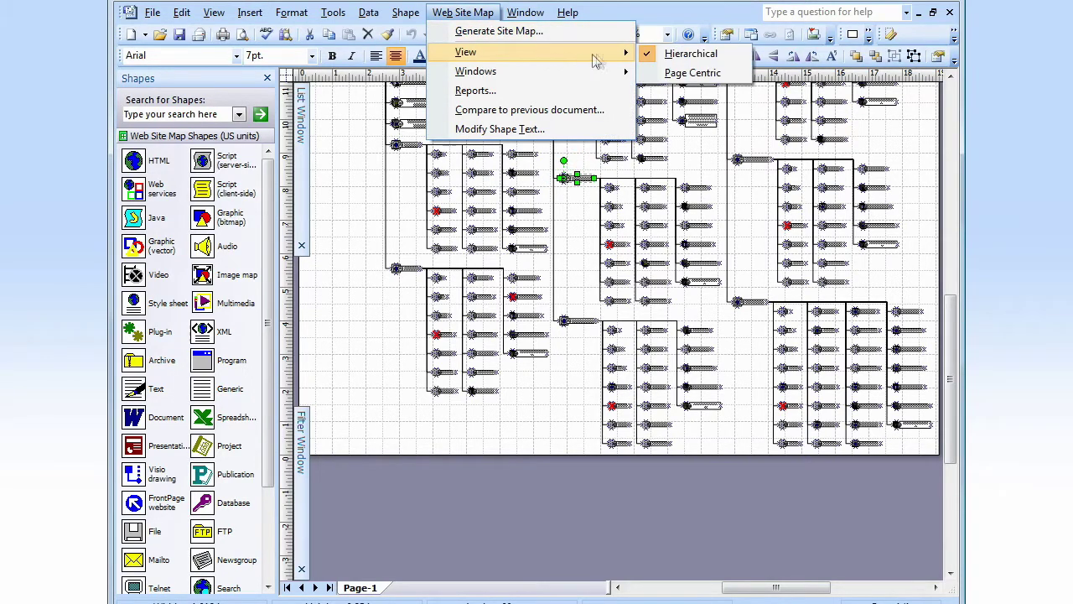
left_click(730, 73)
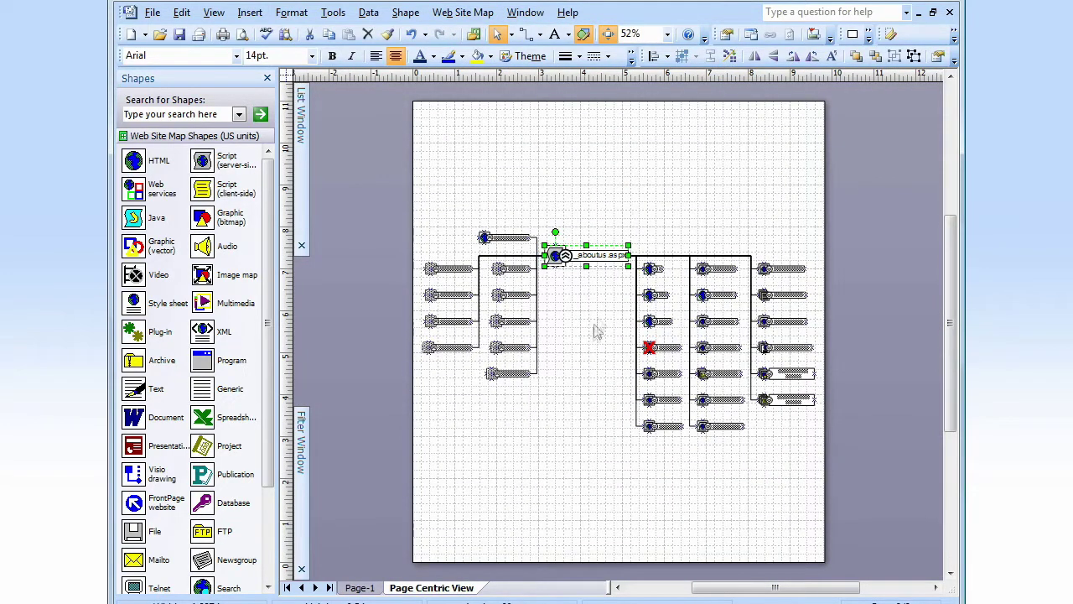
- Fit the page-centric view to page width, then return to the full site map on Page-1
left_click(668, 35)
left_click(651, 143)
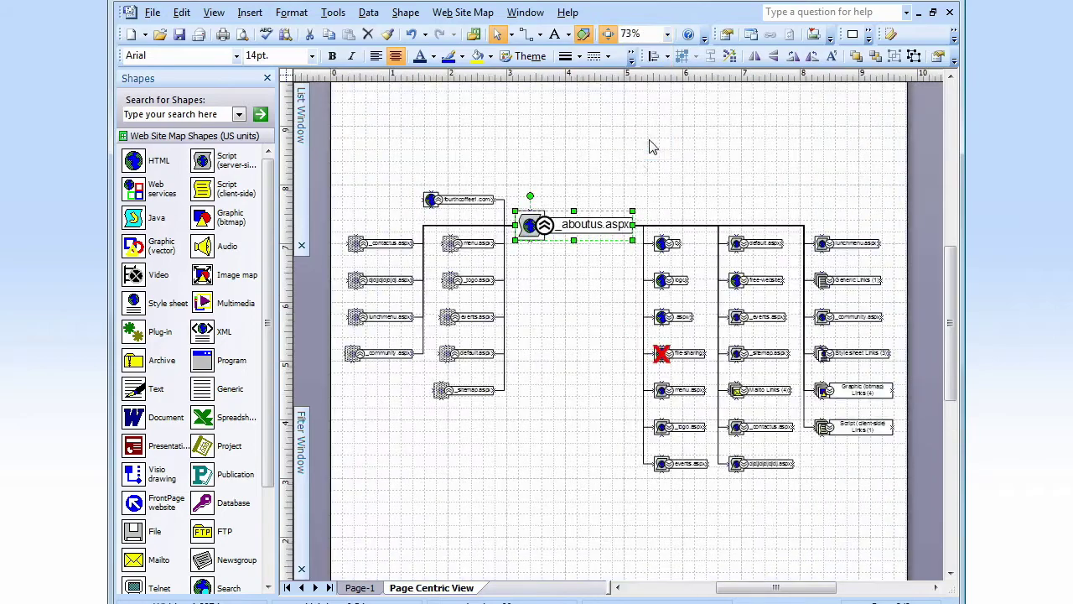
left_click(360, 588)
scroll(557, 352, "up", 5)
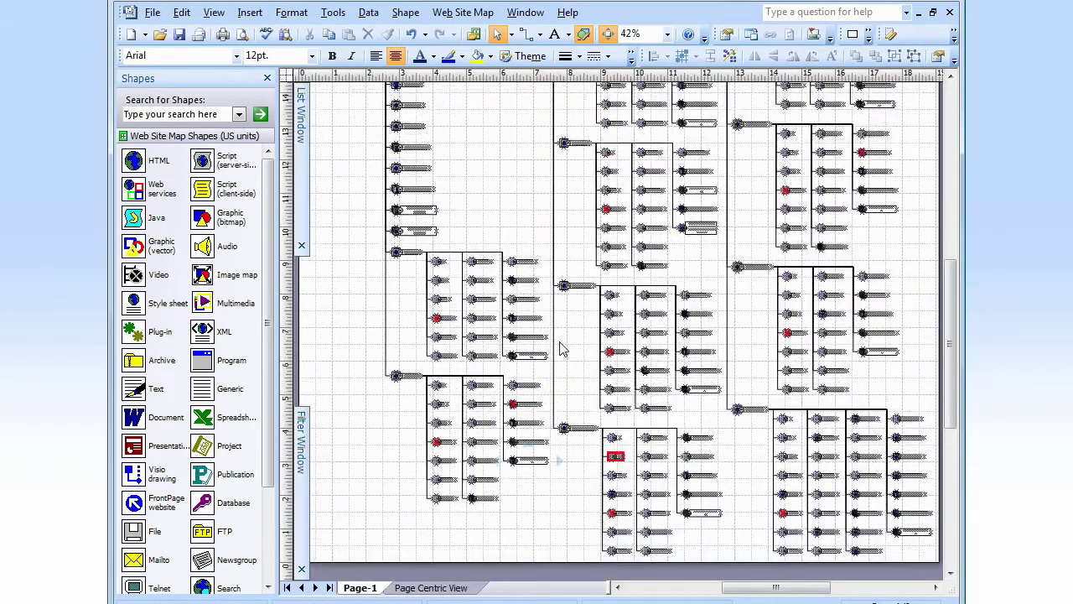
- Make events.aspx a subpage, creating Page-3, and fit it to page width
left_click(579, 249)
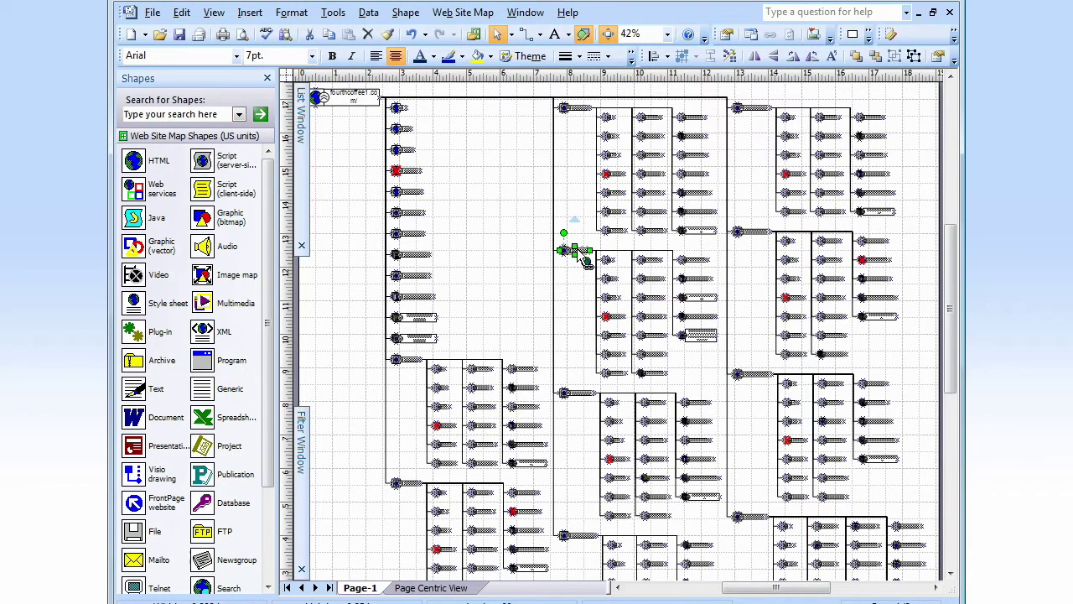
right_click(585, 256)
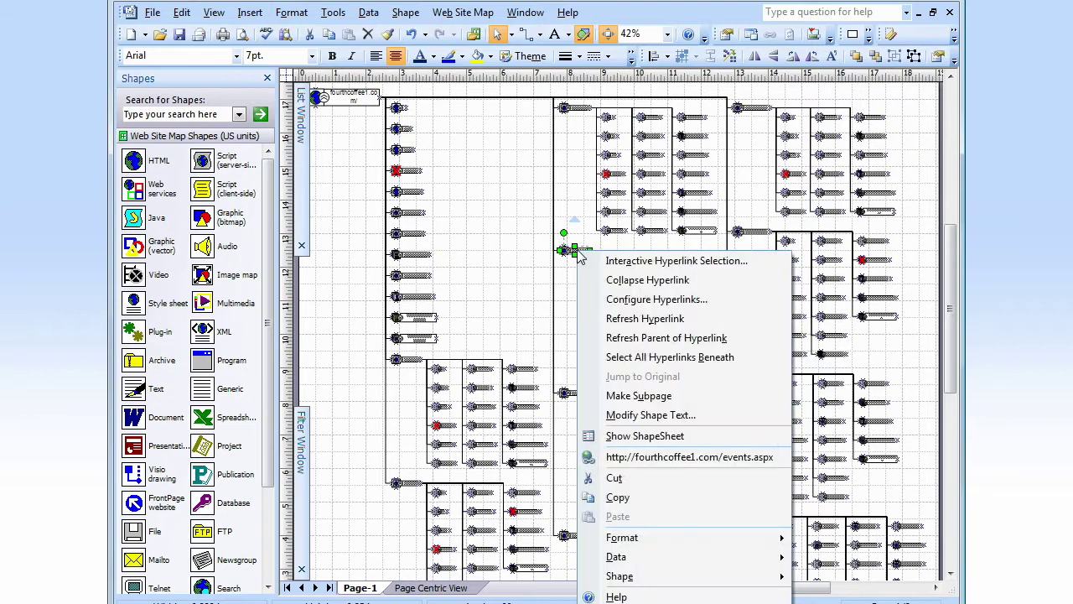
left_click(699, 397)
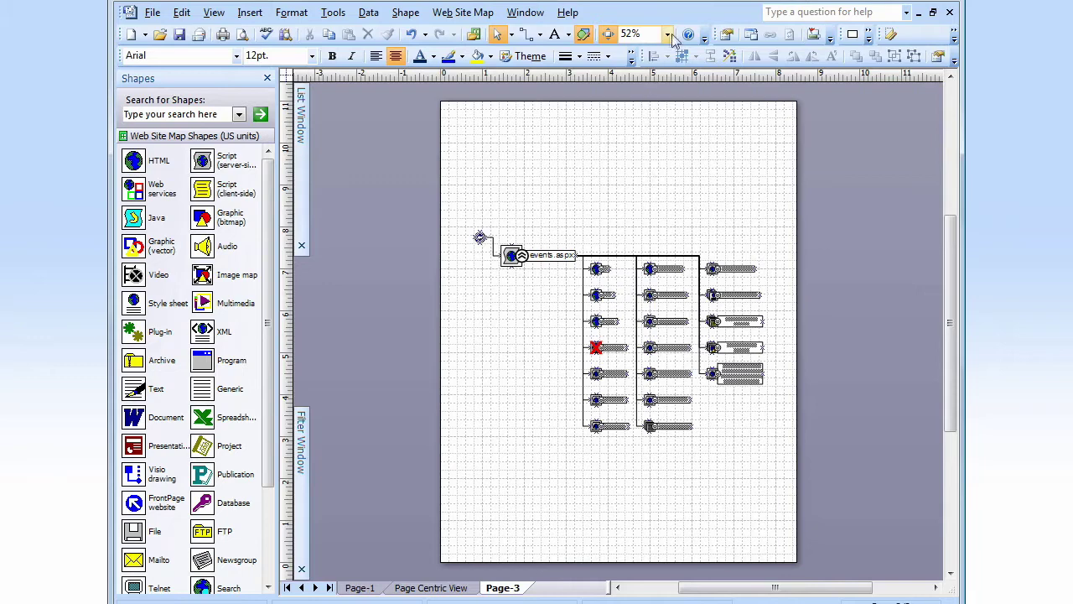
left_click(668, 35)
left_click(655, 143)
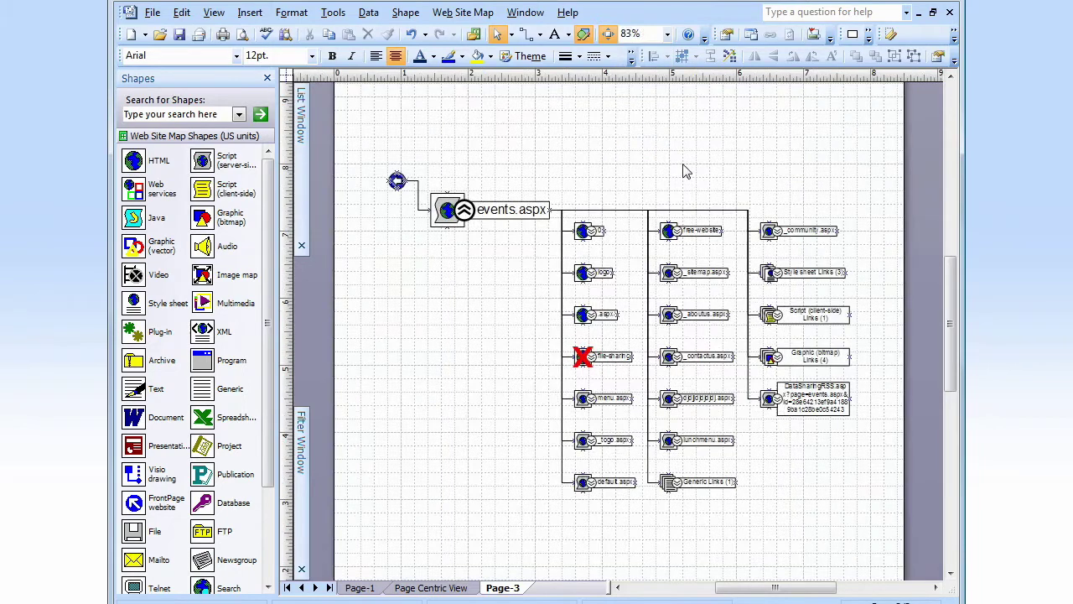
- Follow the off-page links between Page-3 and Page-1, ending on Page-1 fitted to width
left_click(404, 186)
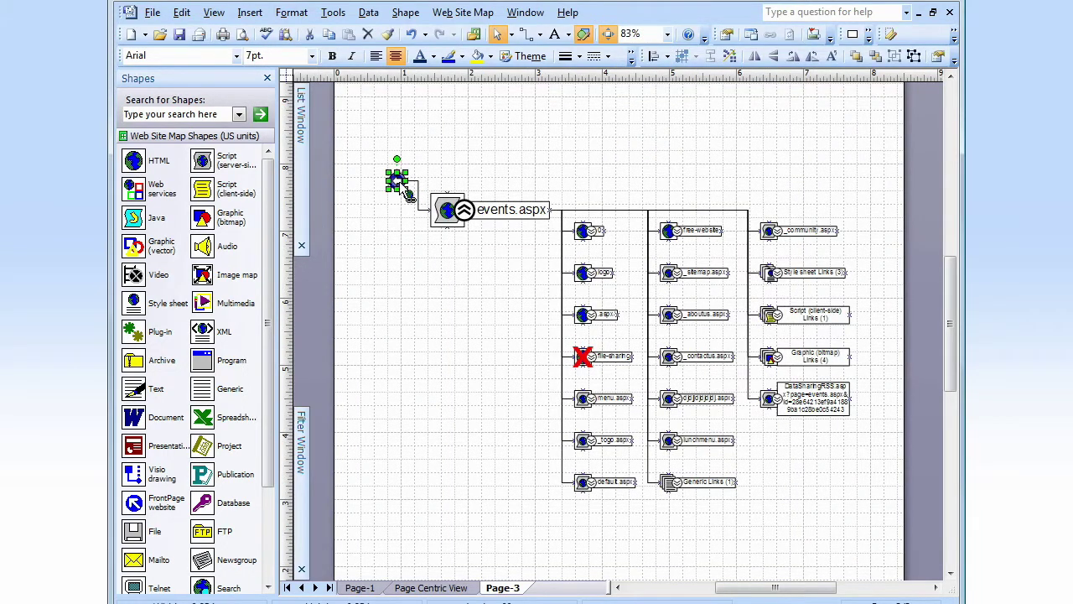
double_click(399, 183)
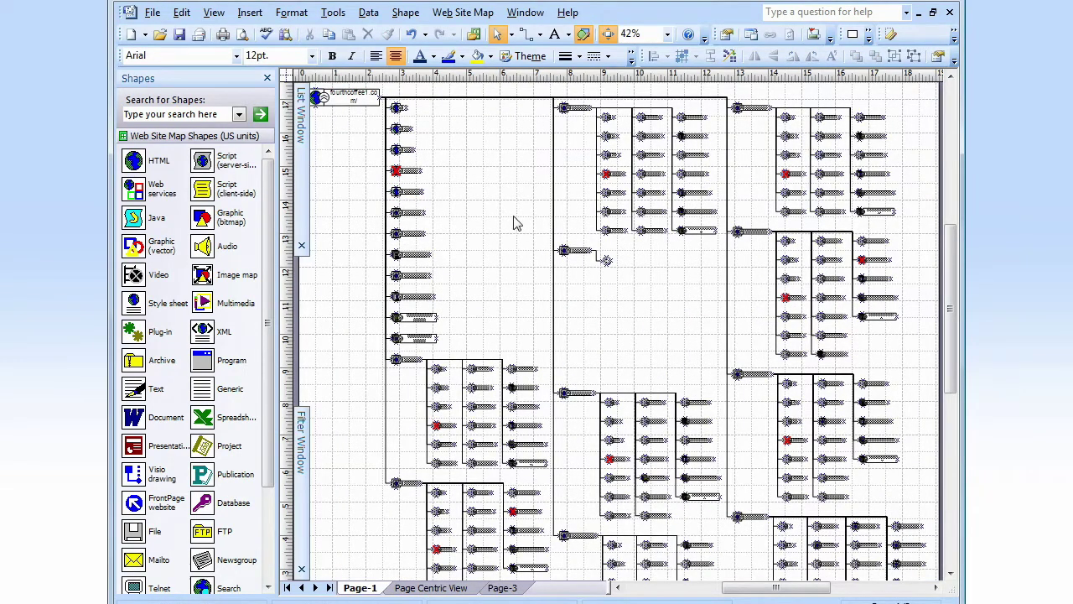
left_click_drag(522, 211, 661, 335)
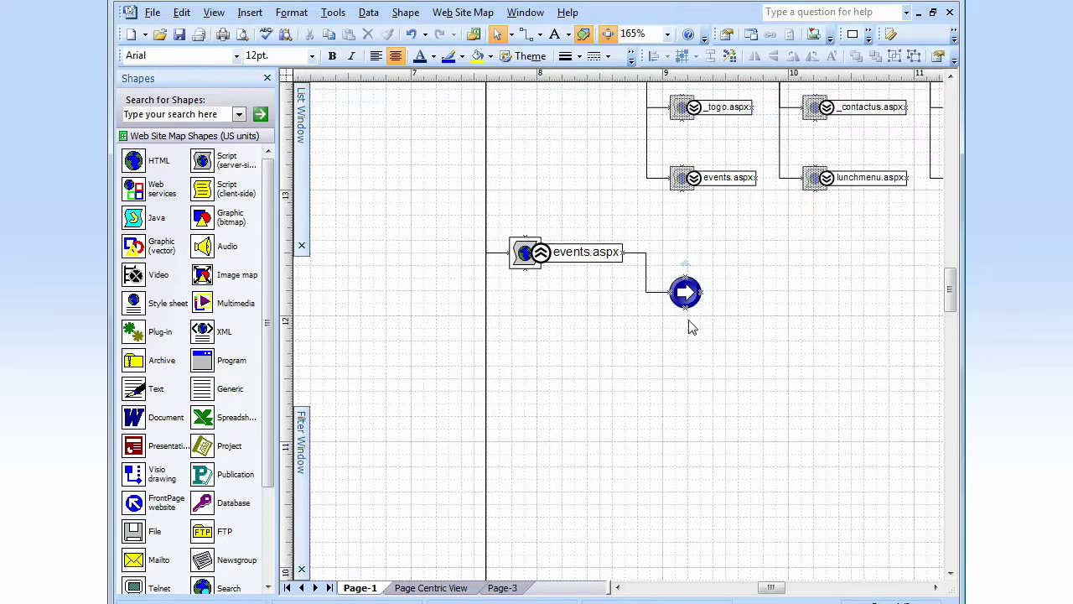
double_click(686, 294)
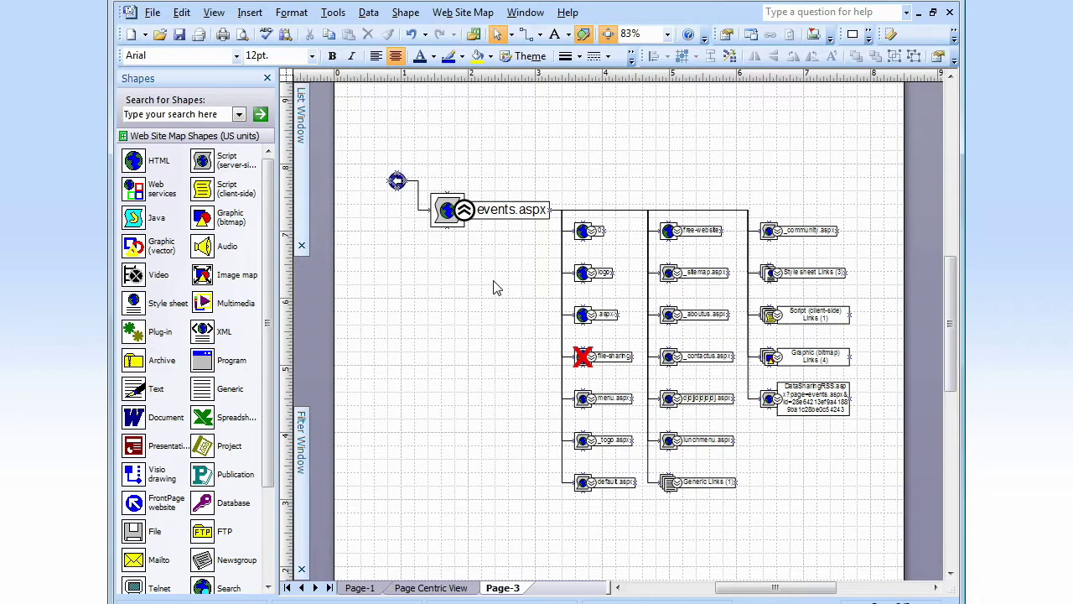
left_click(358, 588)
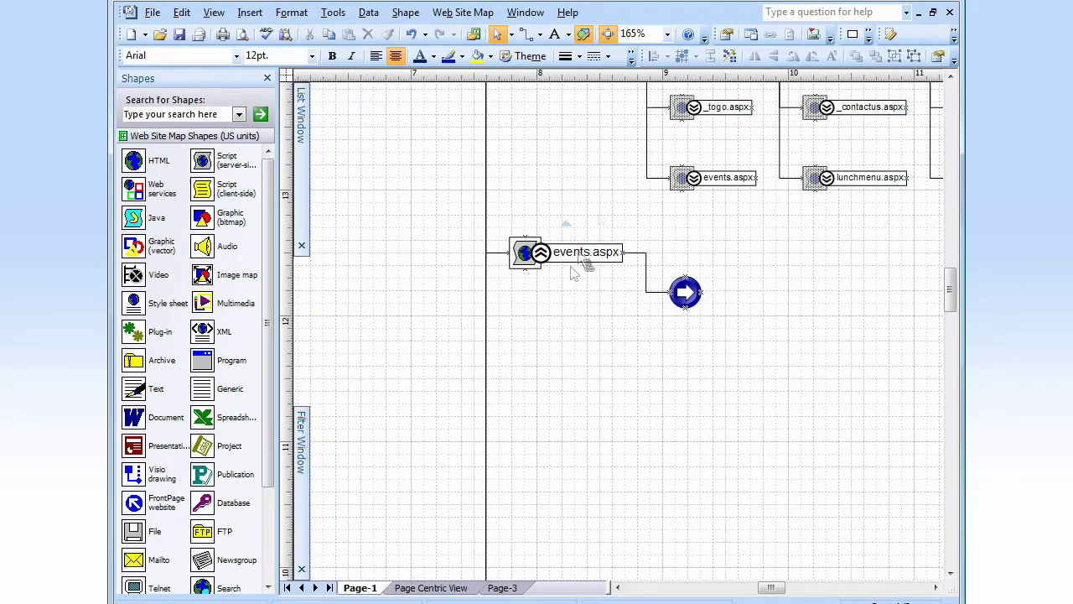
left_click(669, 36)
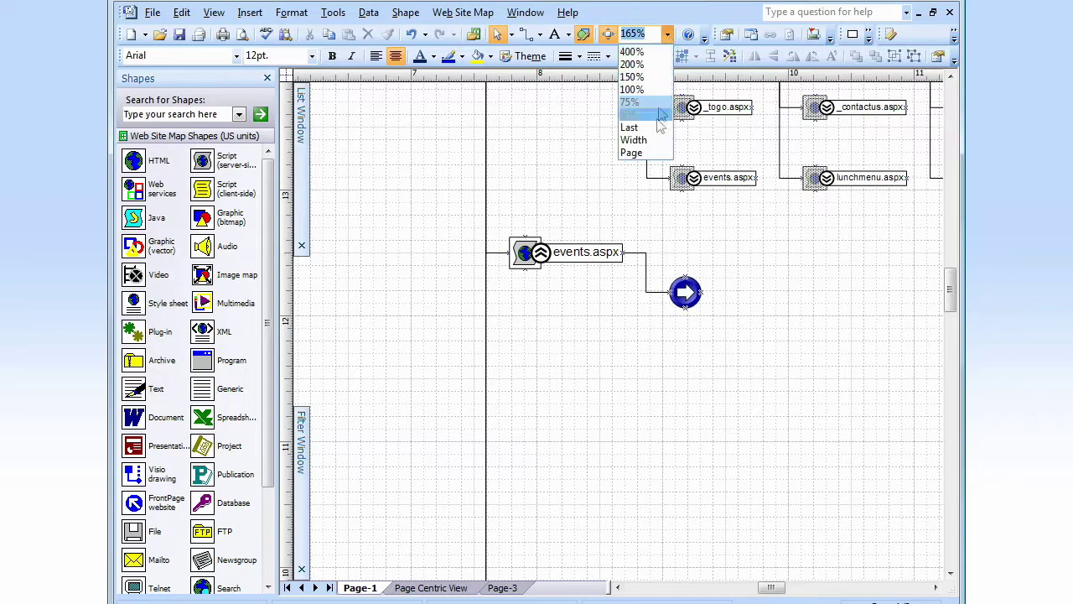
left_click(641, 139)
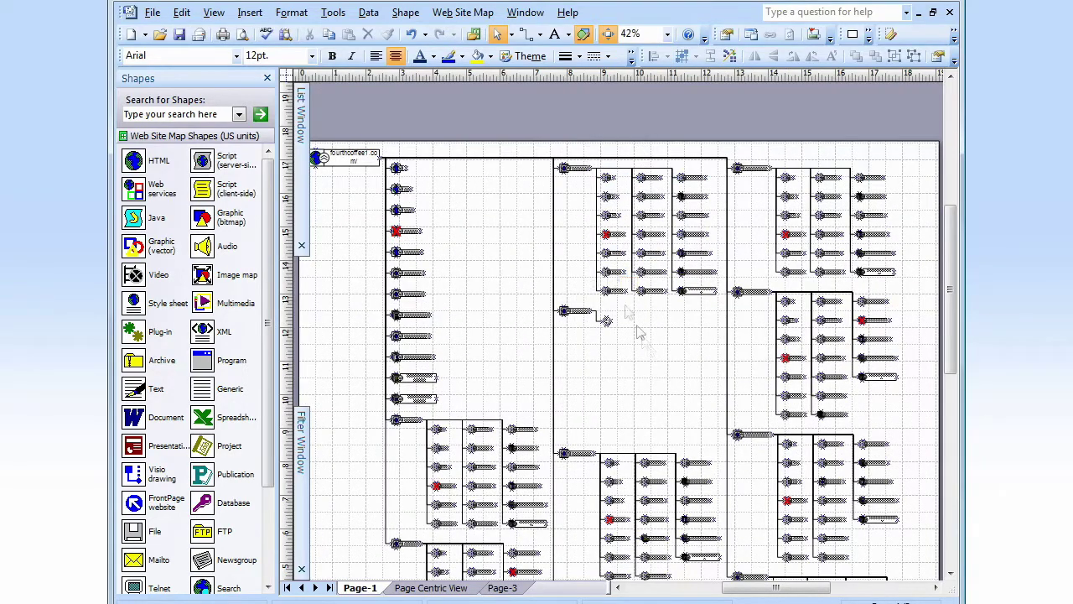
- Select the Web Site Map Links with Errors report from the Web Site Map reports list
left_click(466, 13)
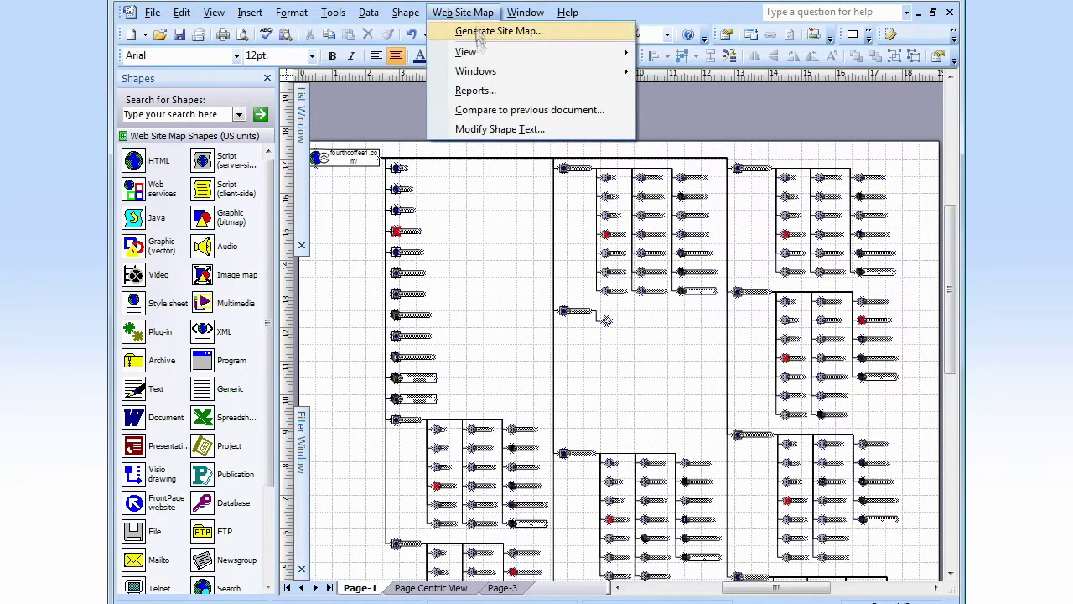
left_click(504, 93)
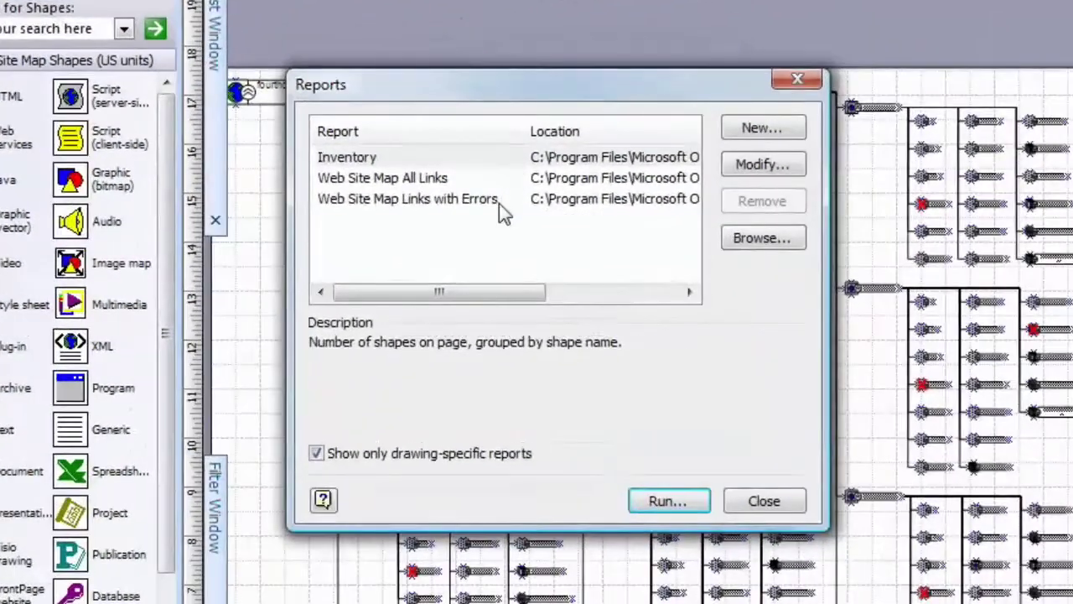
left_click(498, 223)
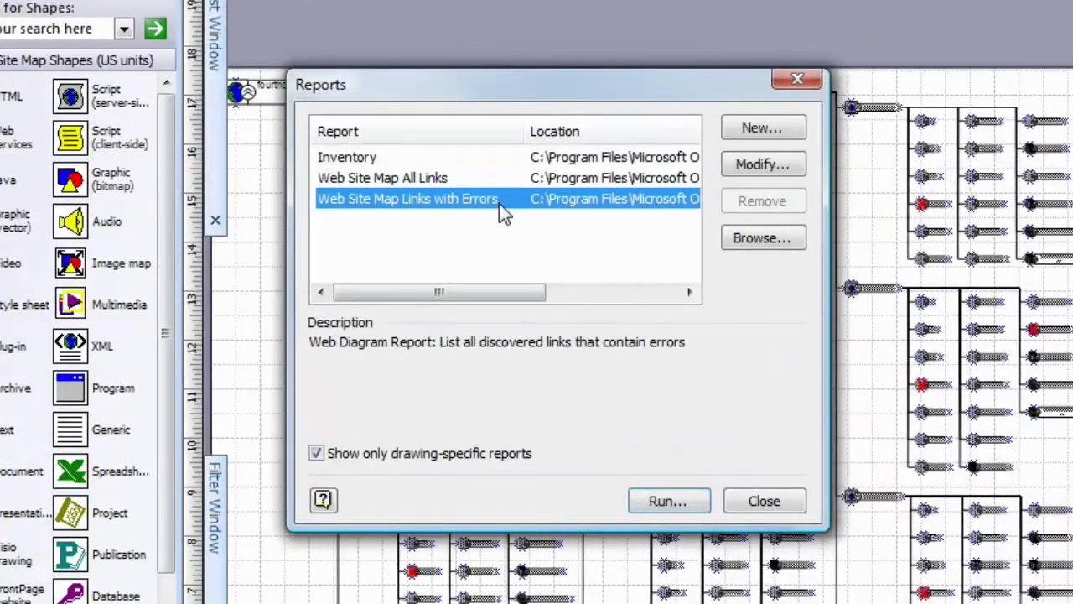
- Step through the report definition unchanged, then run it with Excel as the output format
left_click(760, 166)
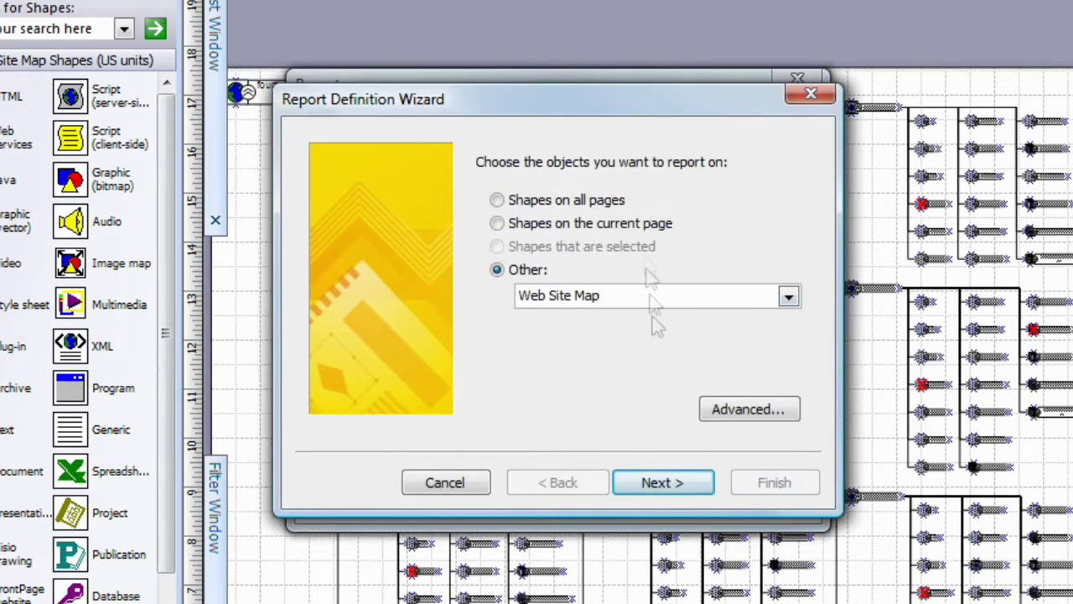
left_click(668, 491)
left_click(668, 491)
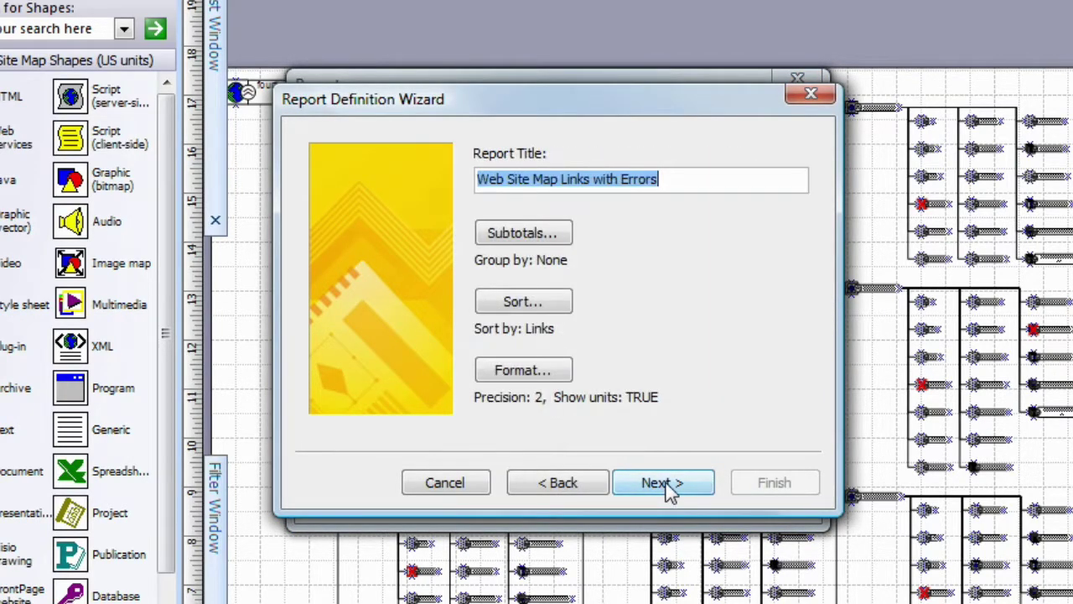
left_click(668, 492)
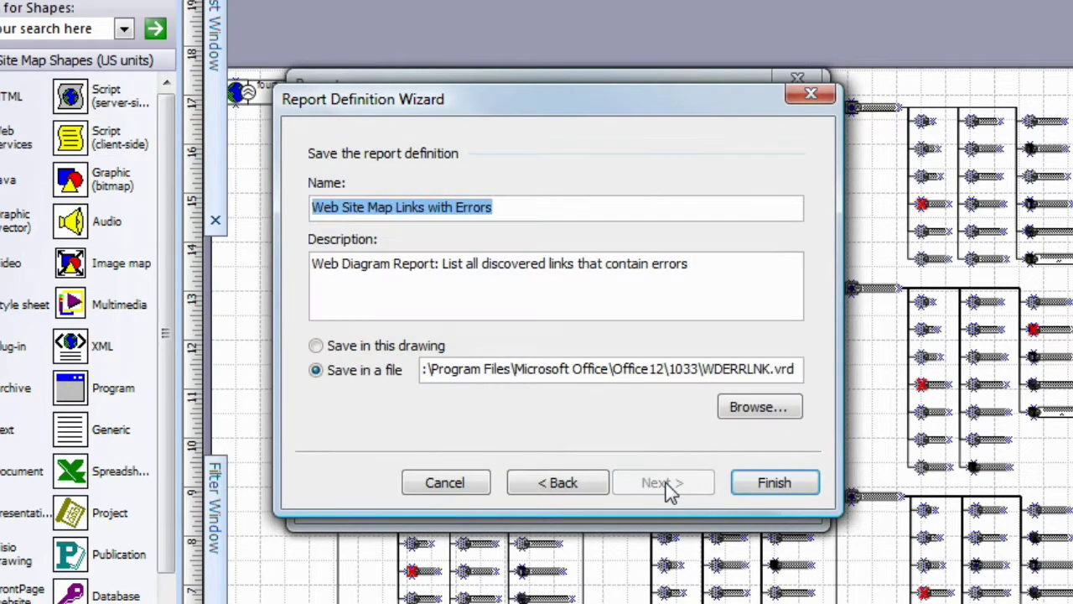
left_click(446, 483)
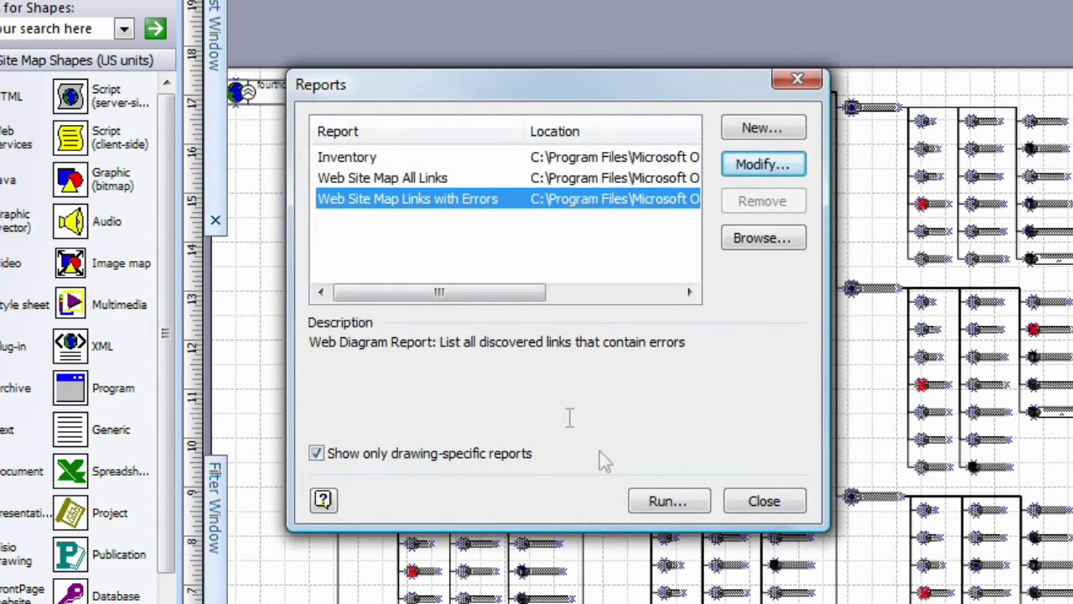
left_click(668, 501)
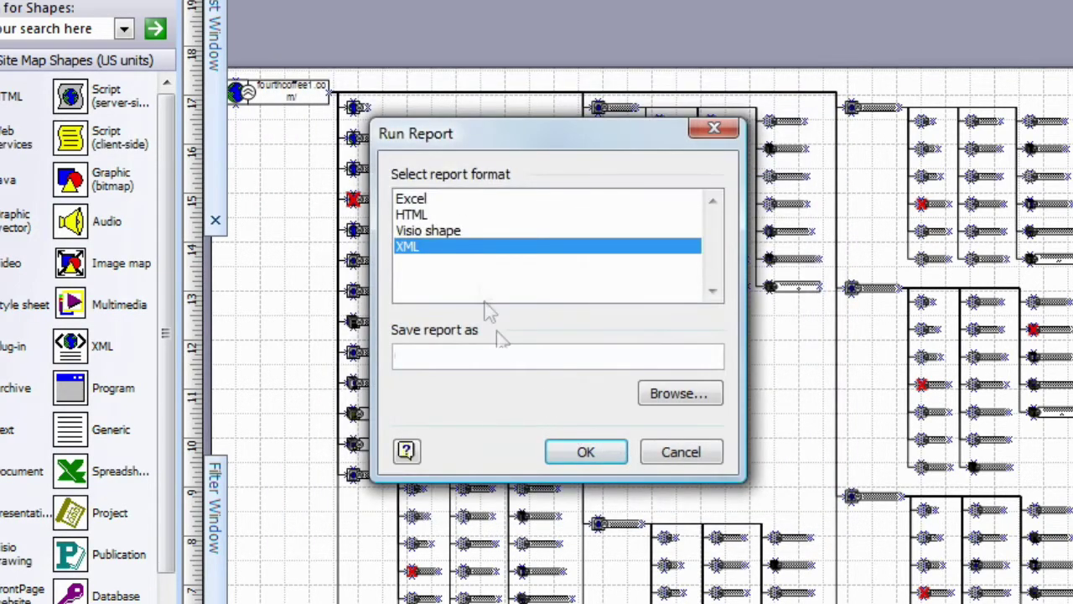
left_click(445, 202)
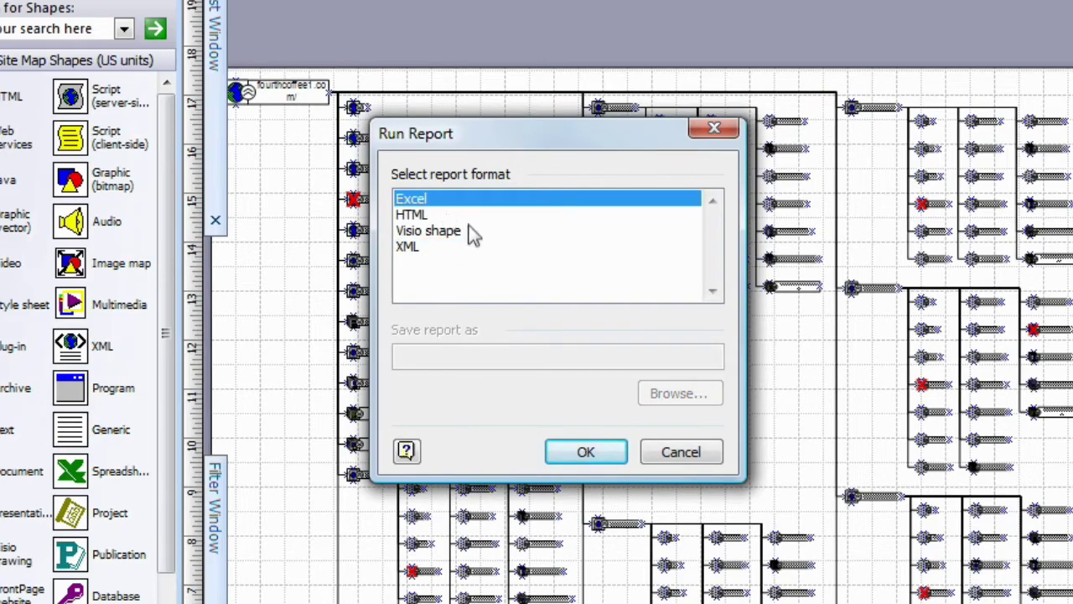